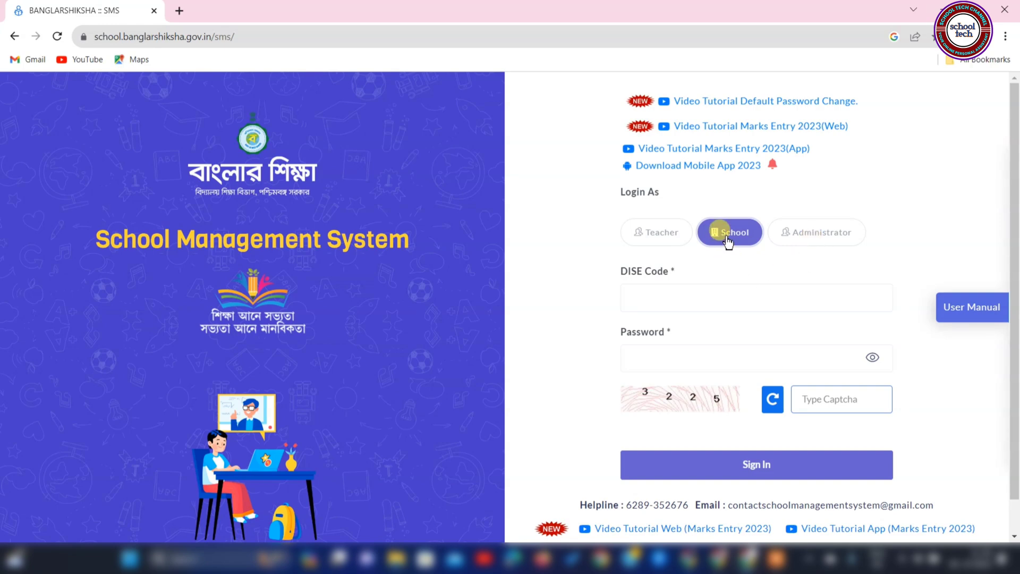
- Fill in the school's DISE code, the account password and the captcha code on the login form
click(655, 295)
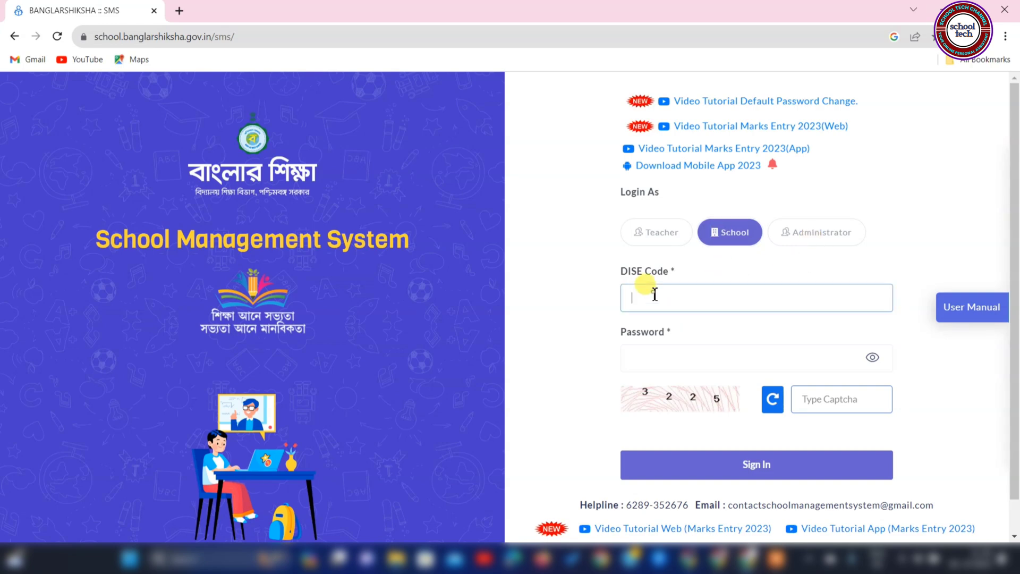
key(ctrl+v)
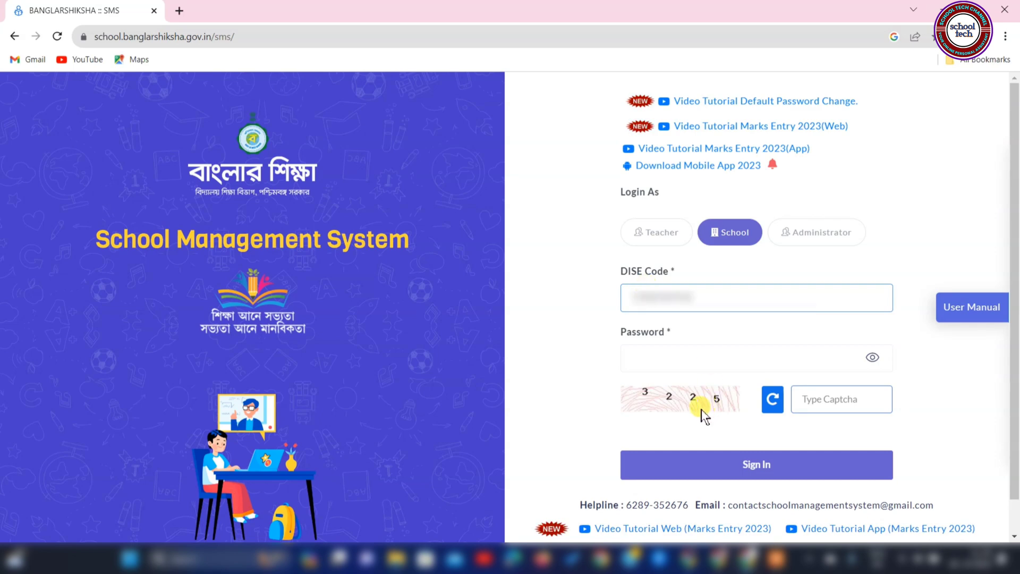
click(661, 357)
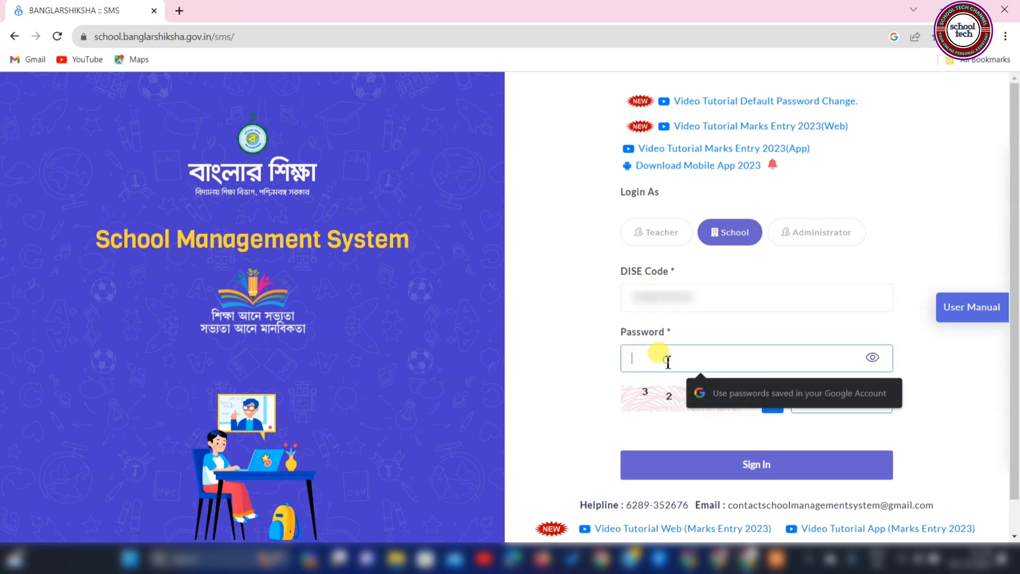
key(ctrl+v)
click(831, 407)
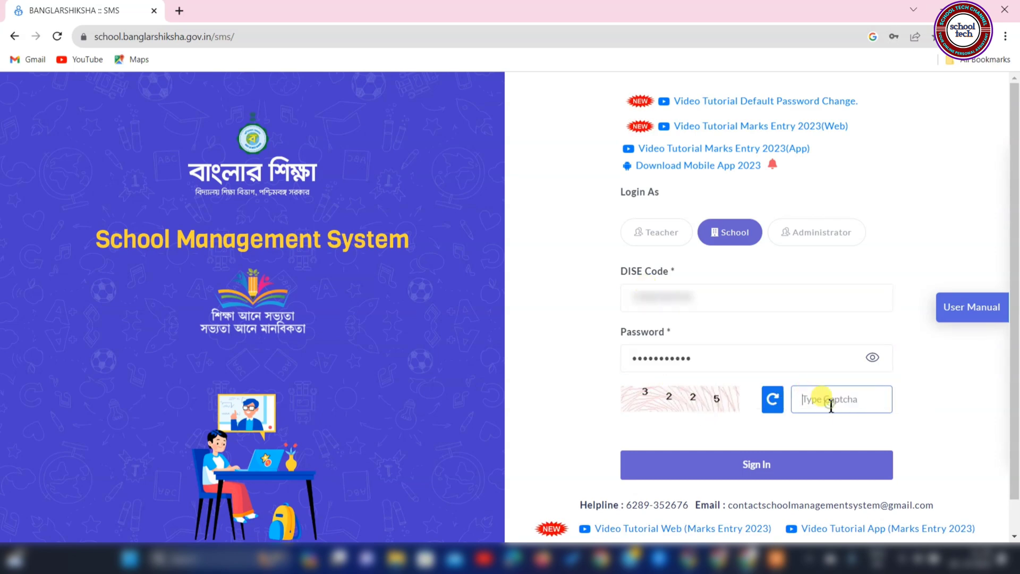
text(3225)
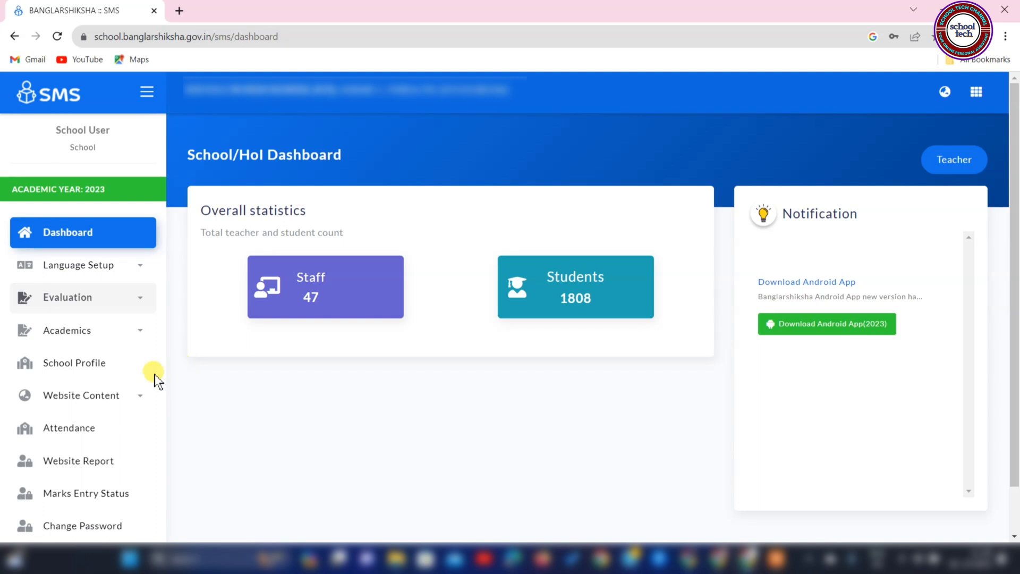
- Open Marks Entry (Formative) under Evaluation in the sidebar
click(81, 311)
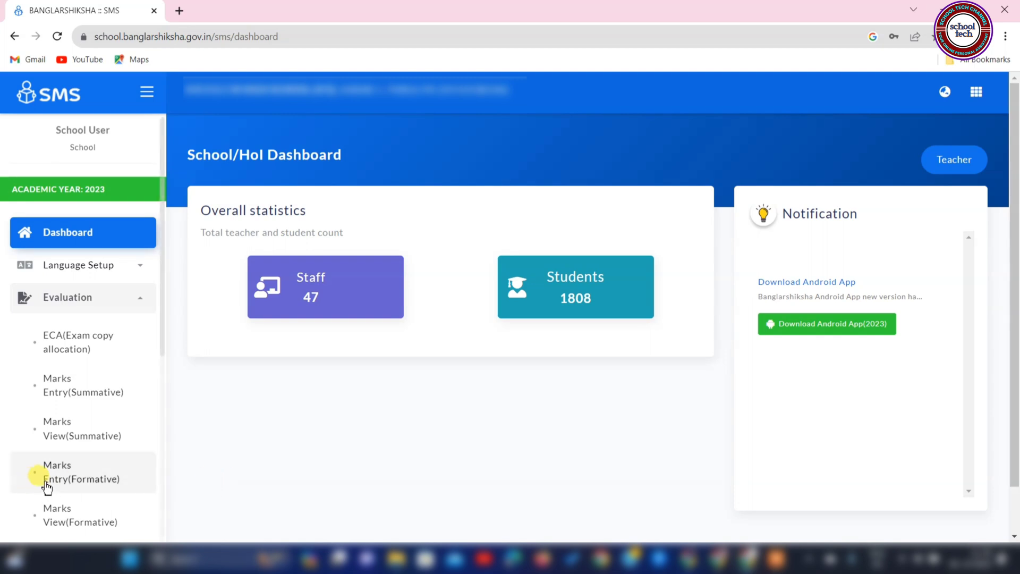
click(88, 485)
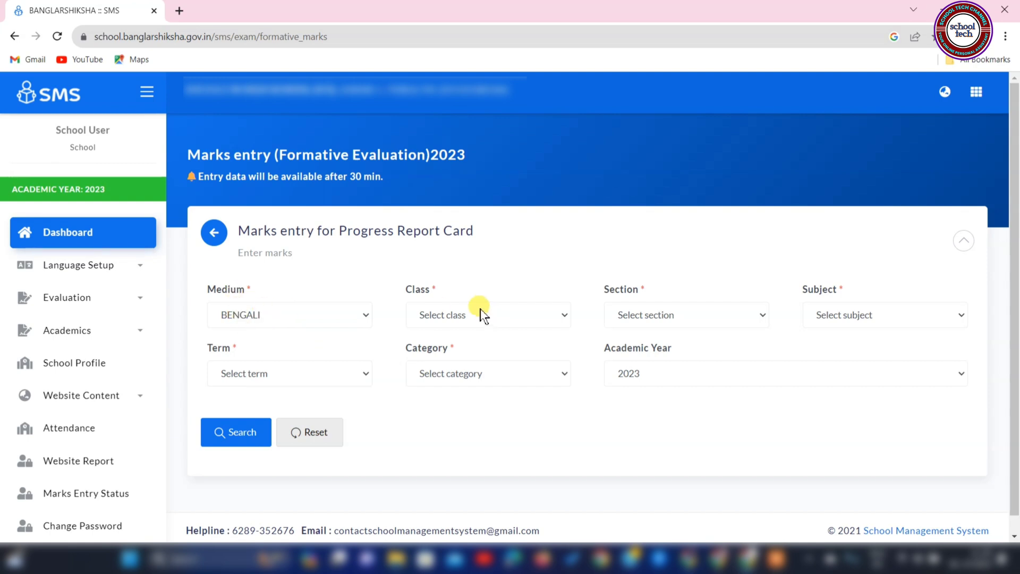
- Search marks for Class V, Section C, BENGALI (1ST), term Evaluation-I
click(471, 319)
click(470, 348)
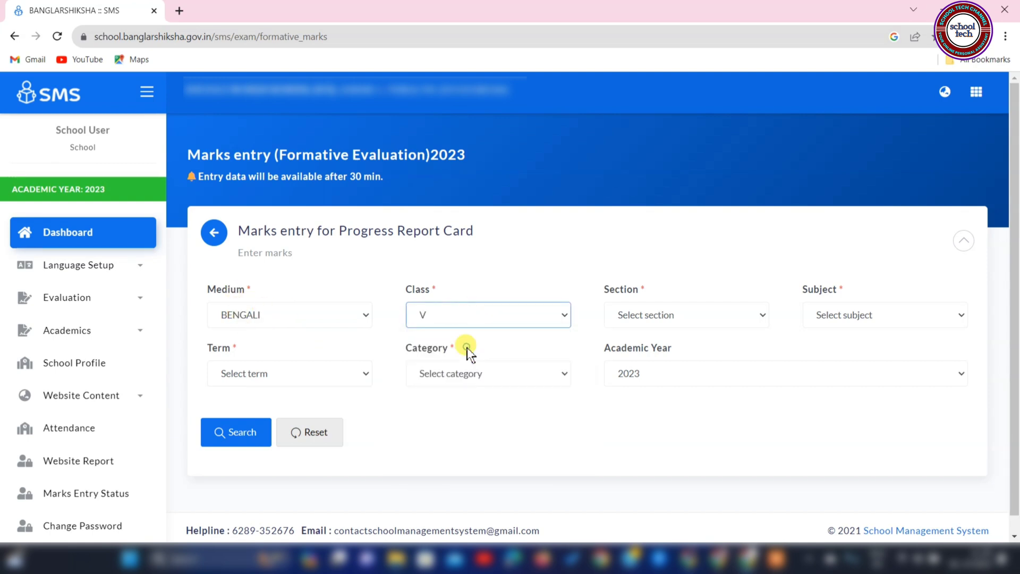
click(635, 320)
click(629, 371)
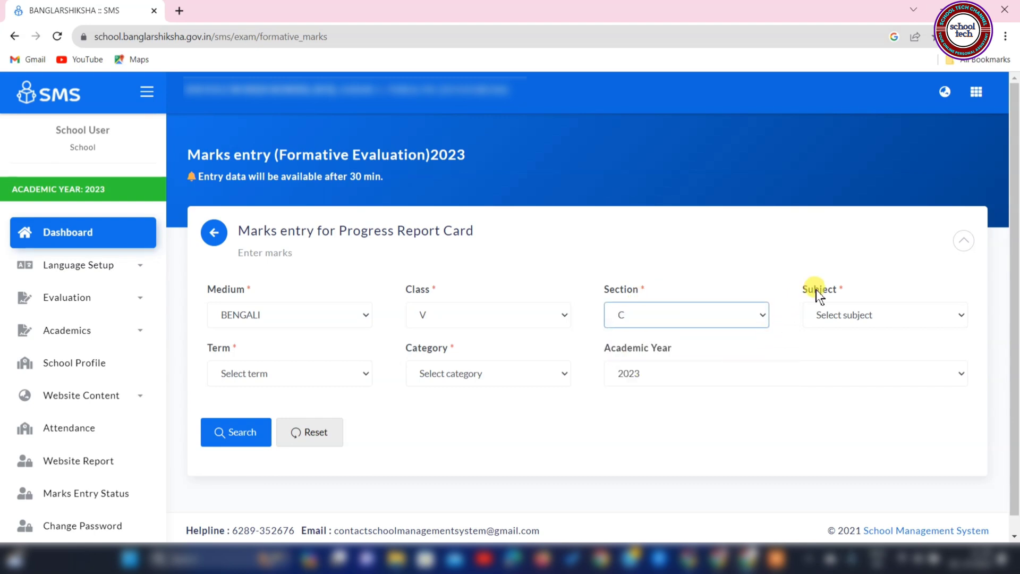
click(822, 319)
click(830, 359)
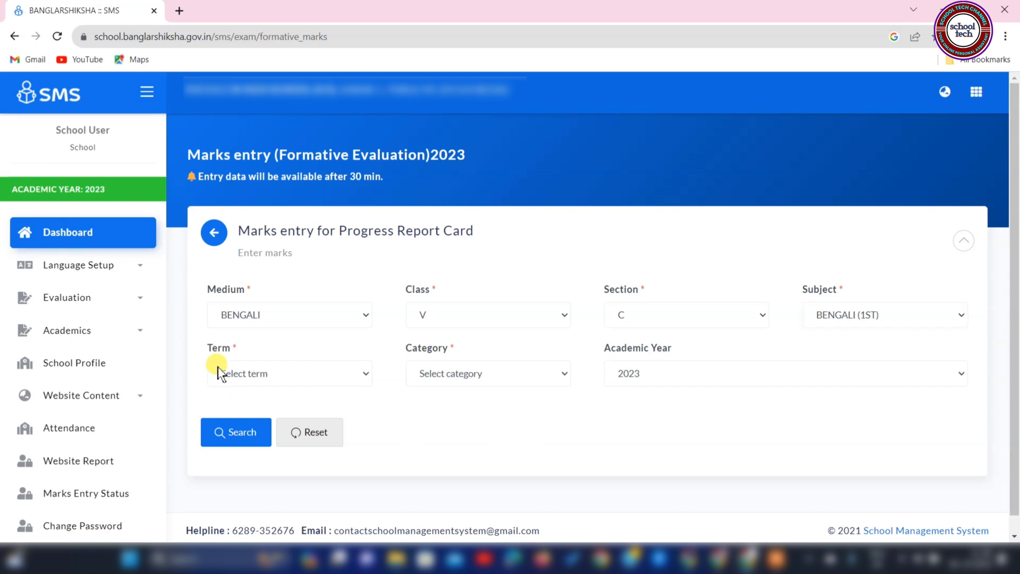
click(257, 375)
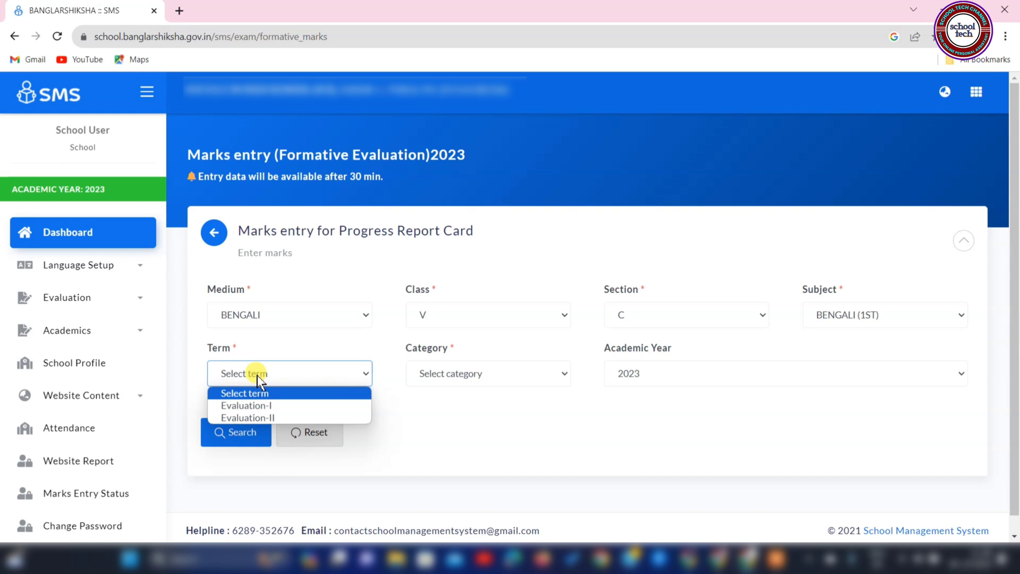
click(262, 406)
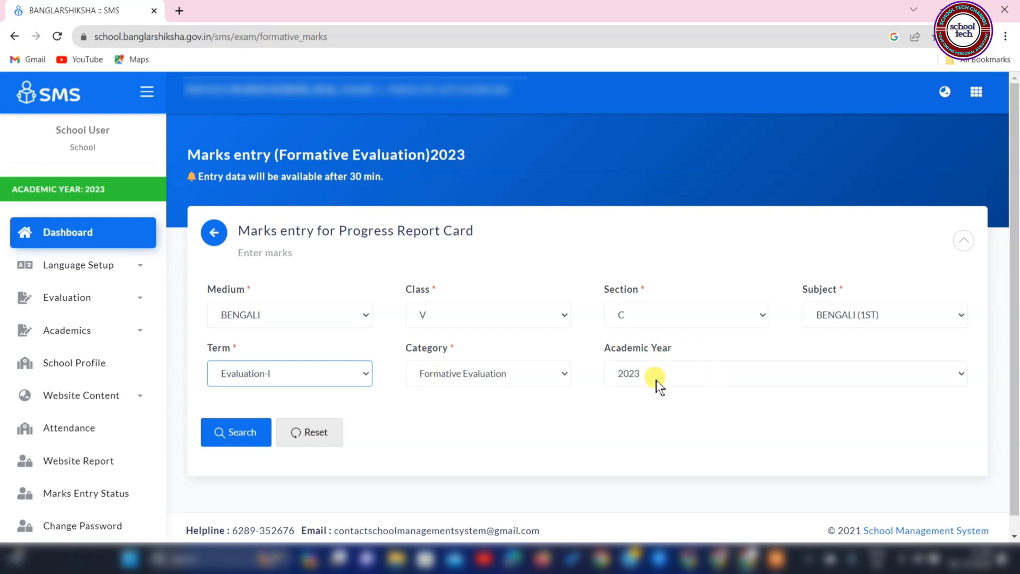
click(236, 433)
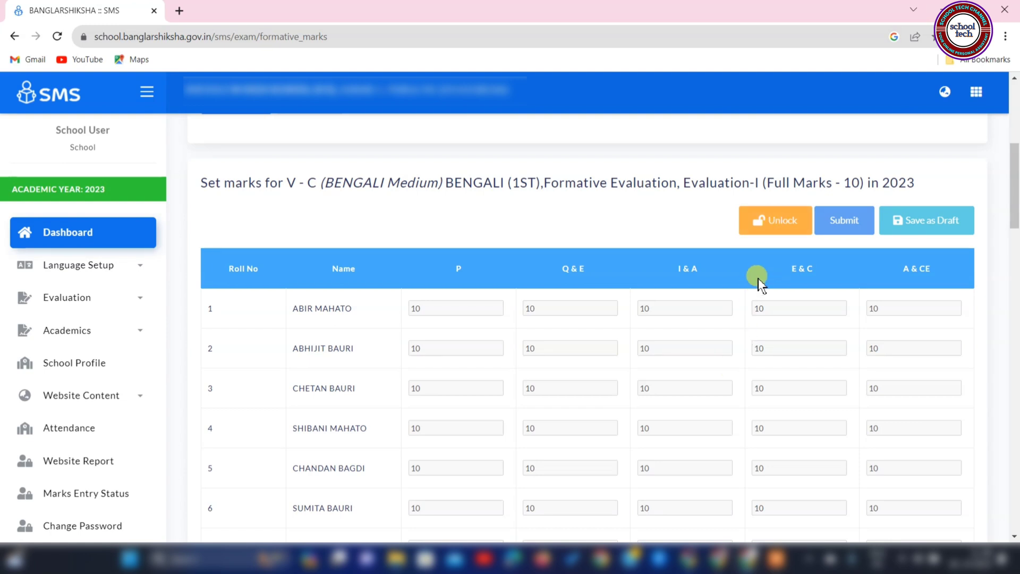
- Unlock the V-C Bengali Evaluation-I marks, confirming and acknowledging the success alert
click(779, 230)
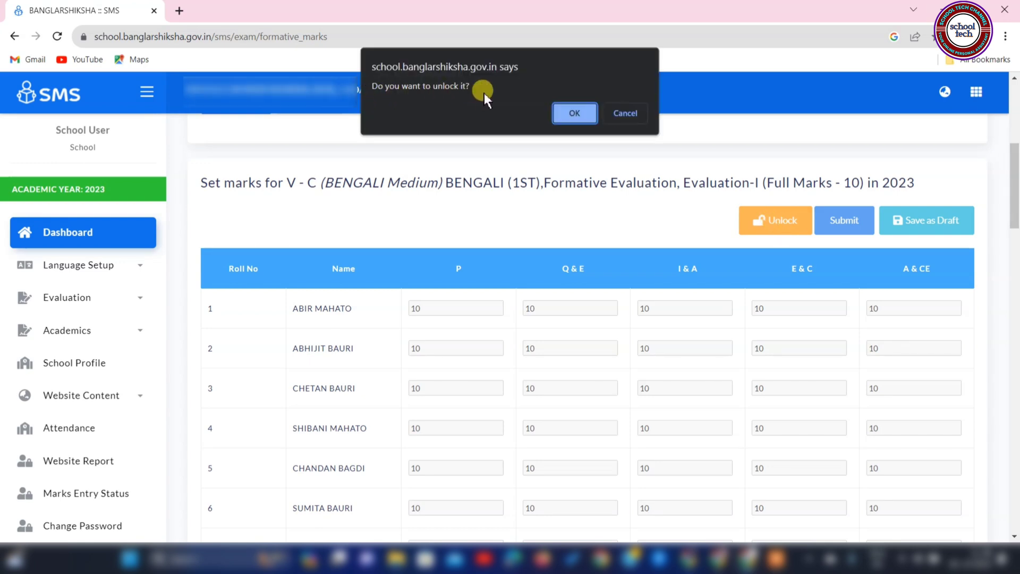
click(576, 116)
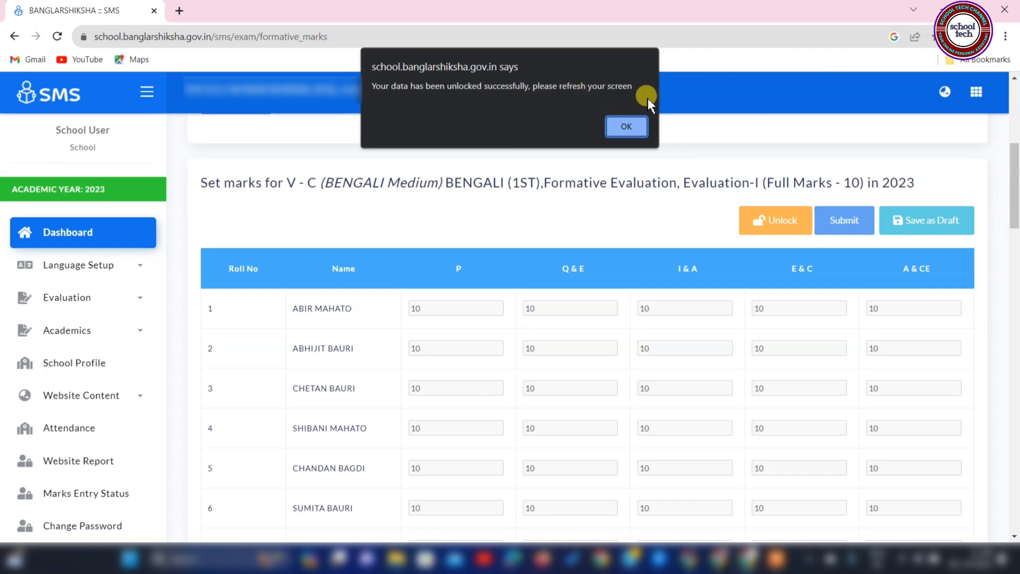
click(627, 126)
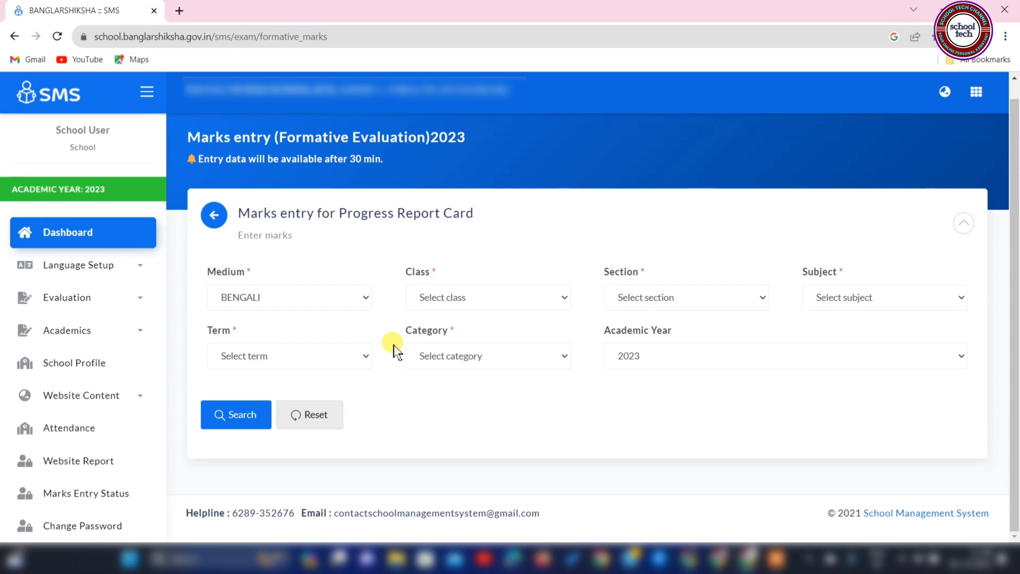
- Search again for Class V, Section C, BENGALI (1ST), Evaluation-I to reload the editable grid
click(468, 297)
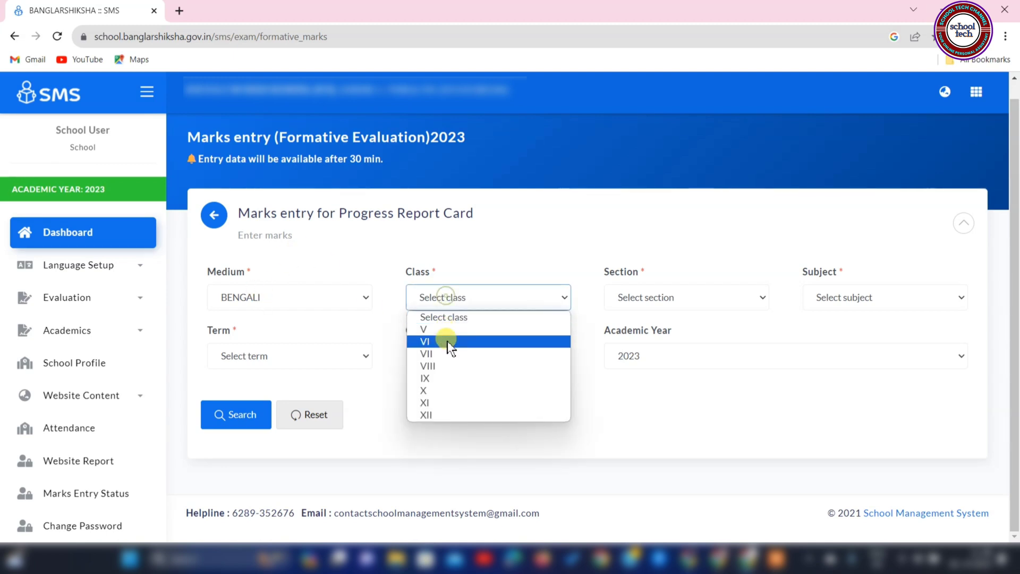
click(446, 328)
click(611, 306)
click(723, 353)
click(877, 298)
click(833, 343)
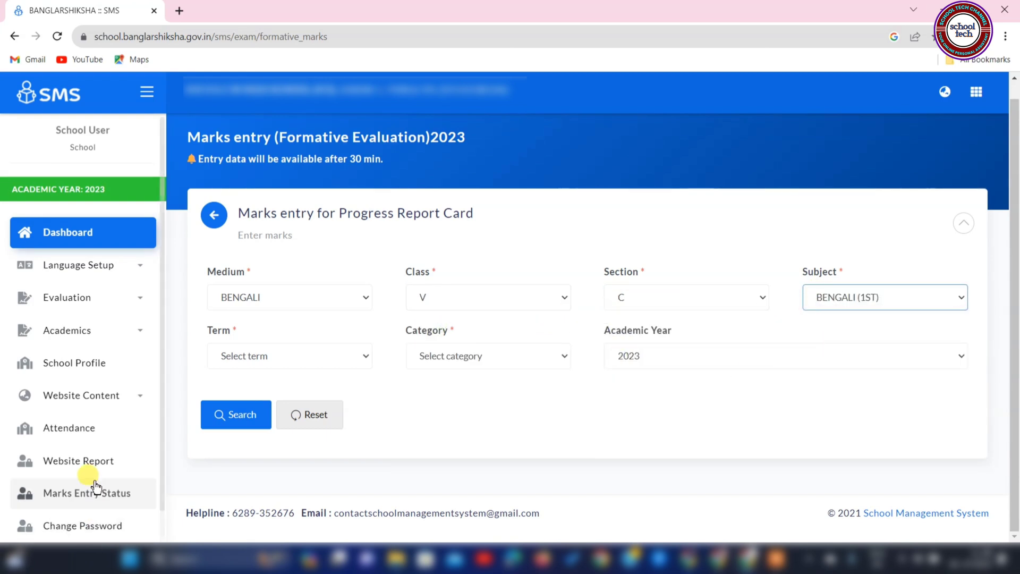
click(291, 367)
click(289, 387)
click(242, 420)
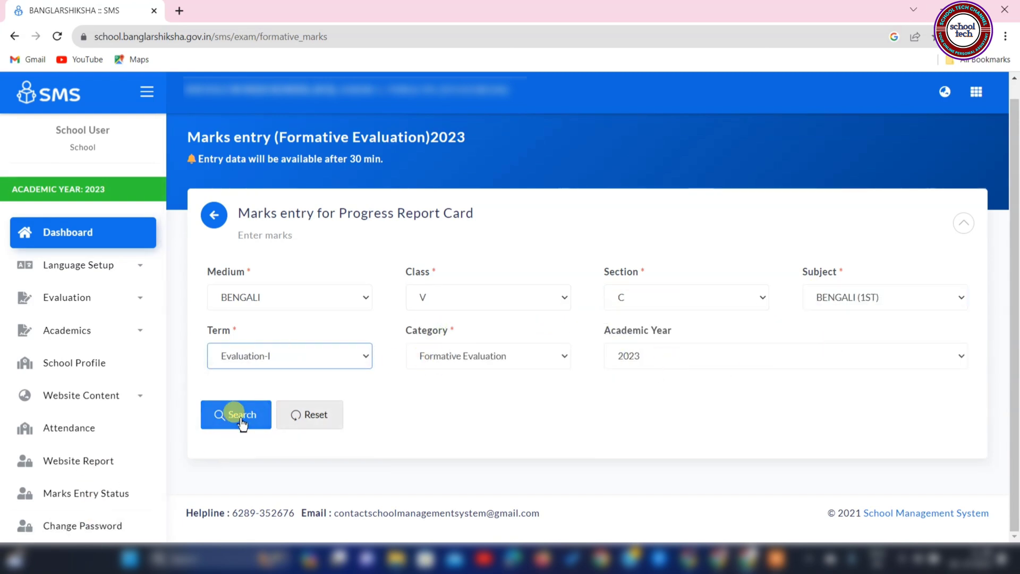
click(242, 420)
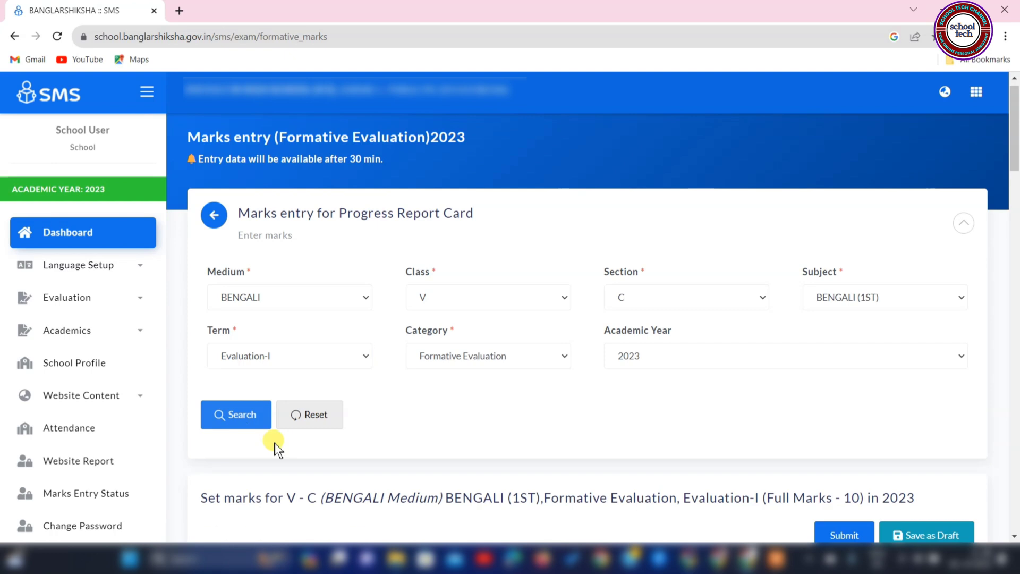
scroll(337, 413, down, 5)
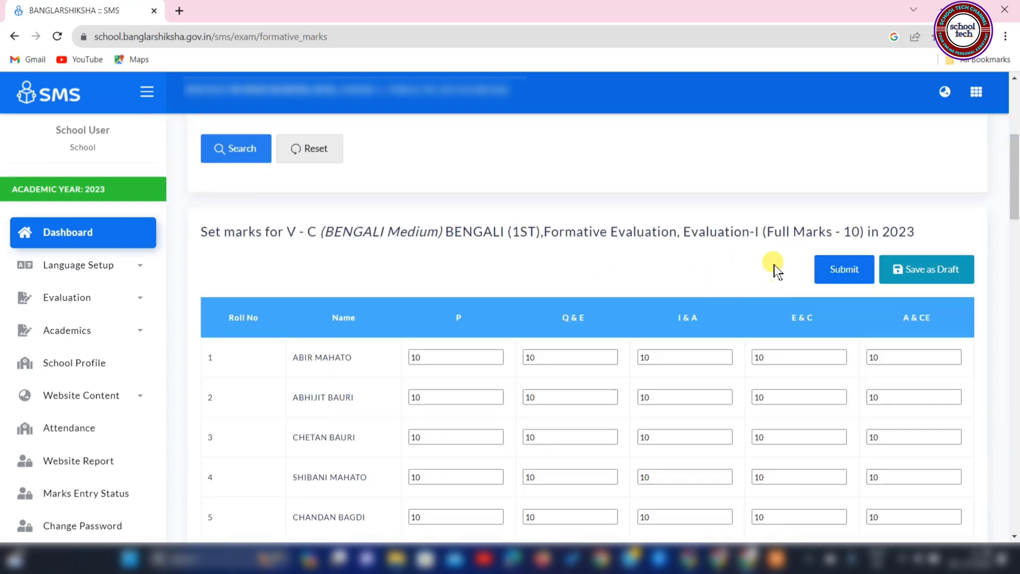
- Set the first student's P mark to 10, submit, and acknowledge the saved alert
click(417, 356)
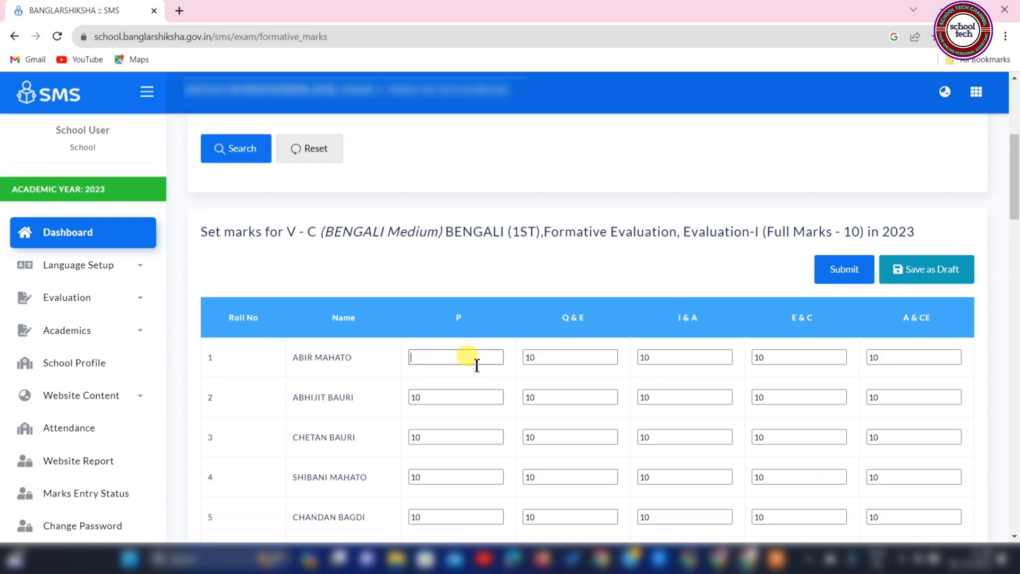
text(10)
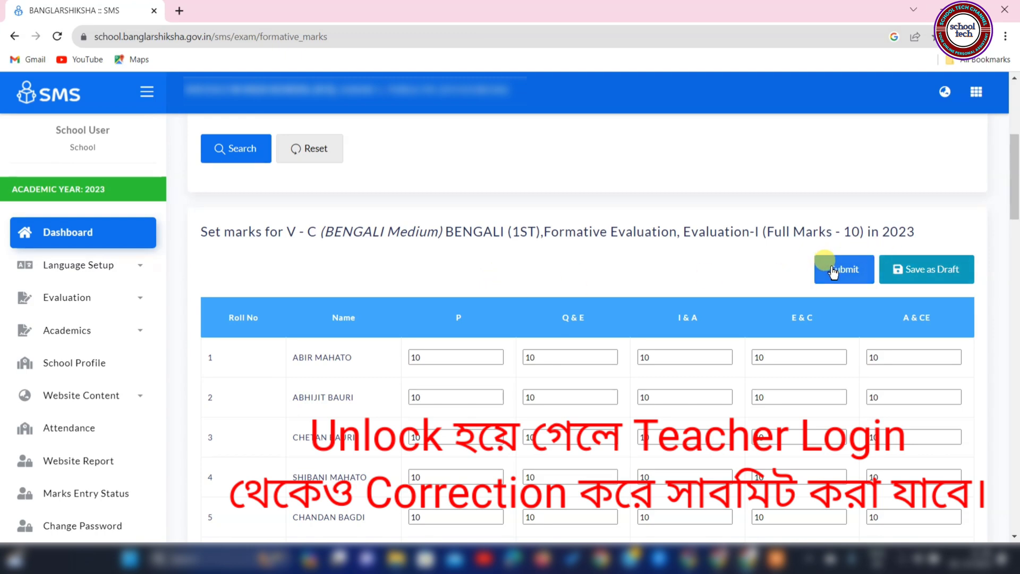
click(832, 272)
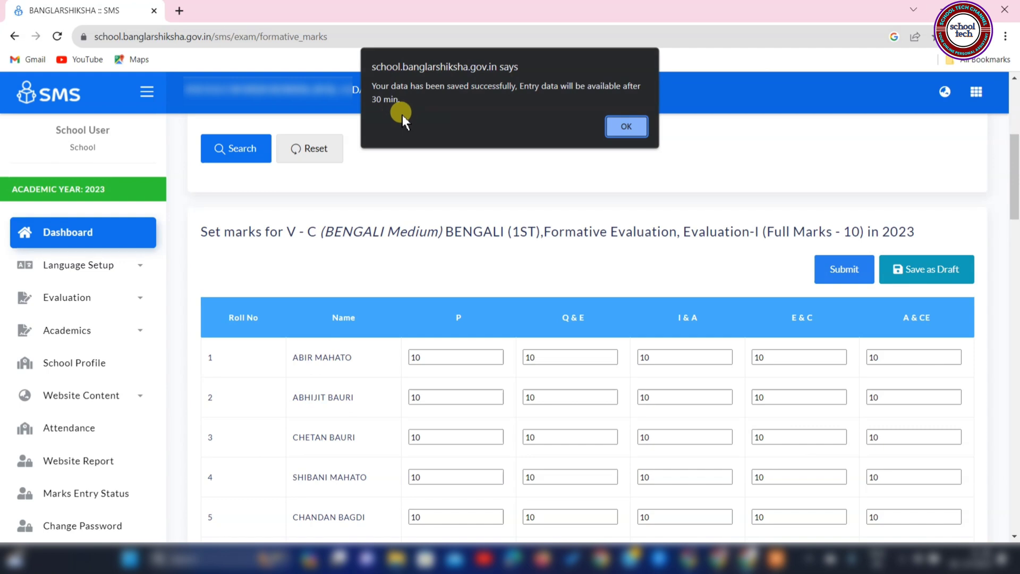
click(630, 125)
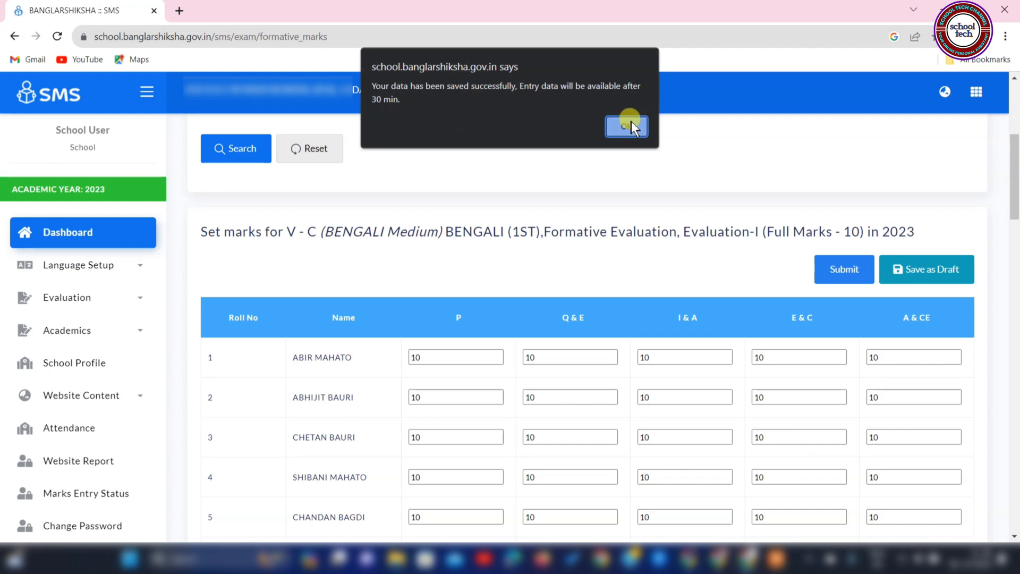